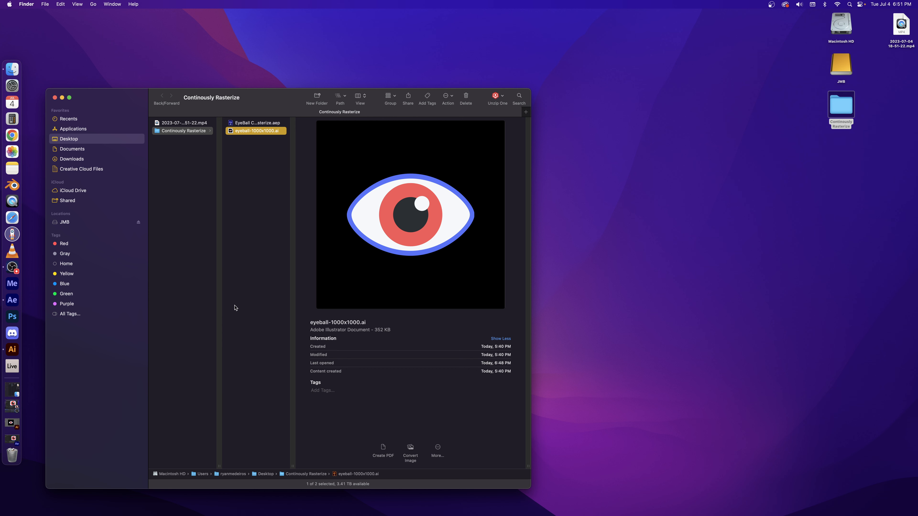
Switch to After Effects and examine the edges of the enlarged eye in _MAIN at several zoom levels
left_click(14, 442)
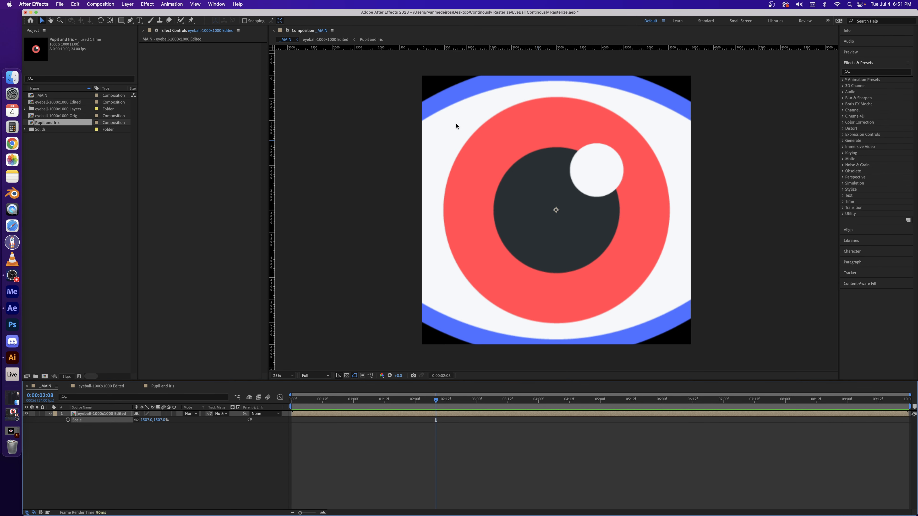
key("period")
key("period")
key("period")
key("period")
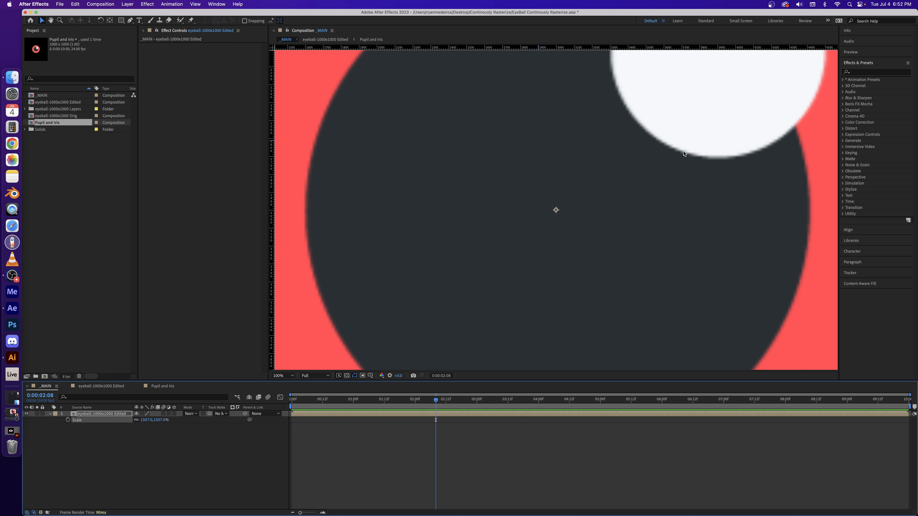
key("comma")
key("comma")
key("comma")
key("comma")
key("period")
key("period")
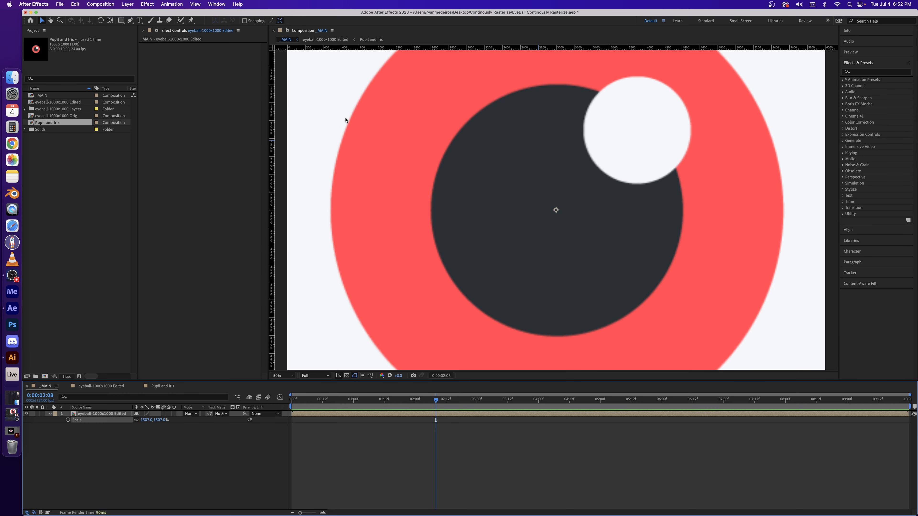
key("comma")
key("comma")
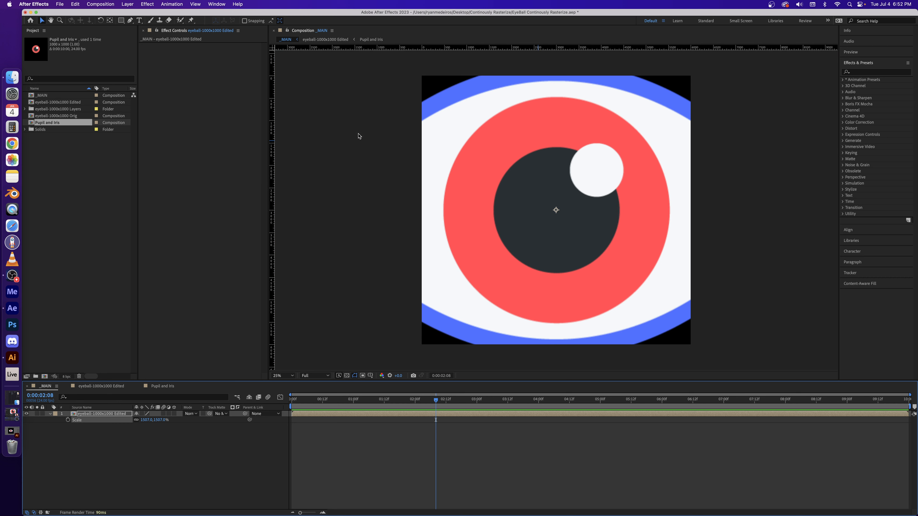
Reset the eyeball-1000x1000 Edited layer's scale in _MAIN to 100%, then enlarge it to 1569%
left_click(145, 419)
type("1")
key("Return")
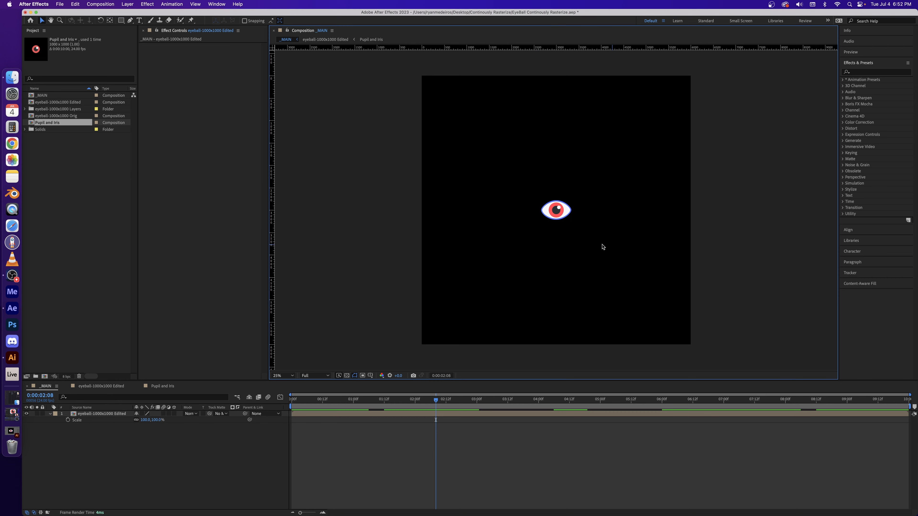
left_click(112, 417)
left_click_drag(144, 423, 683, 437)
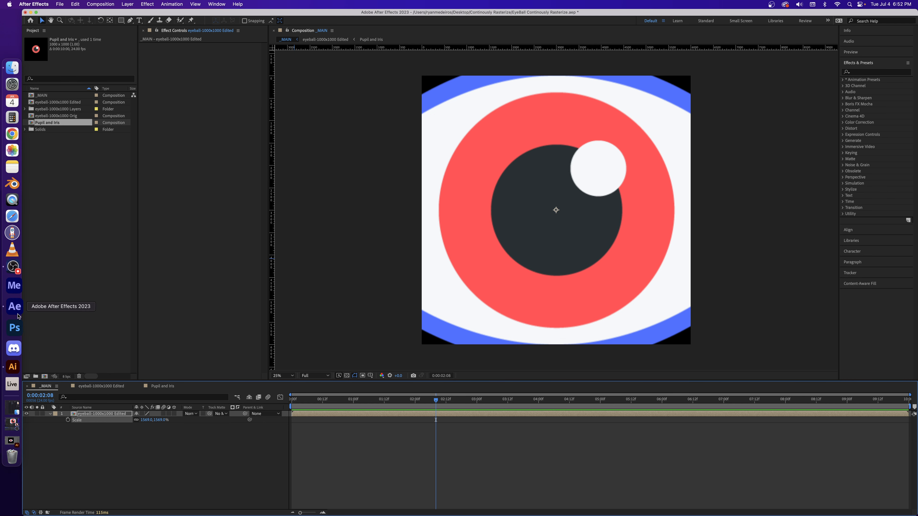
Switch to Illustrator, show the rulers around eyeball-1000x1000.ai and select the EyeLids artwork
left_click(12, 363)
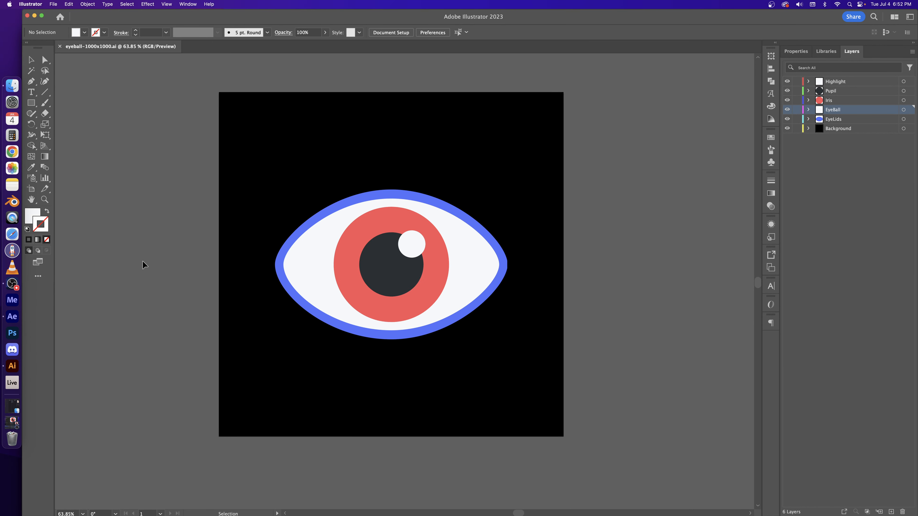
key("super+r")
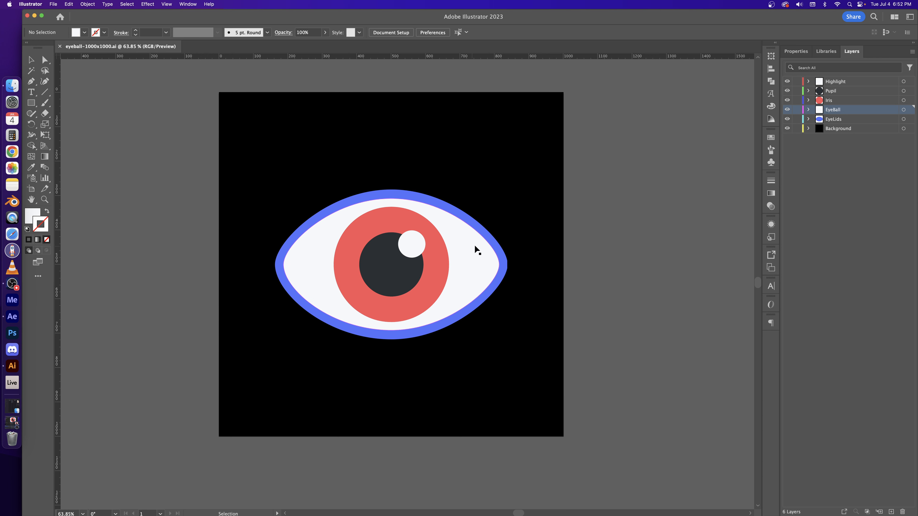
left_click(438, 209)
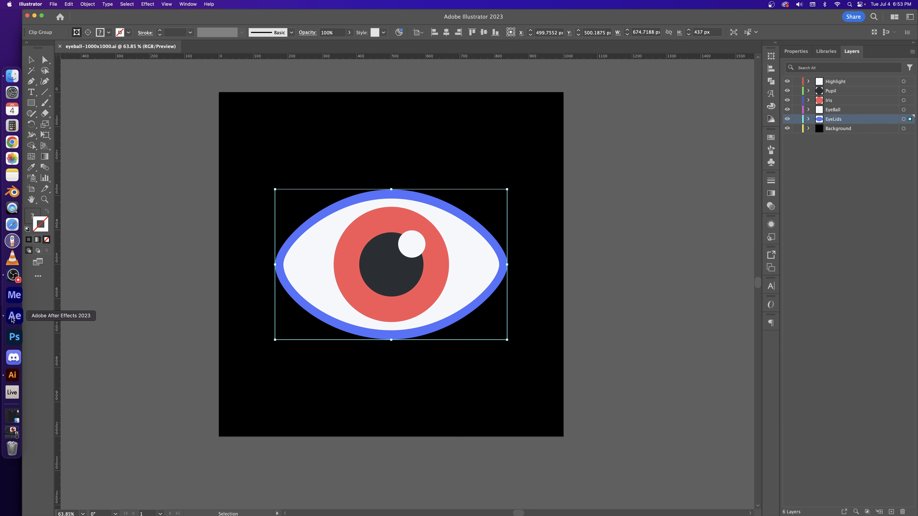
Switch back to After Effects and open the eyeball-1000x1000 Orig composition
left_click(13, 314)
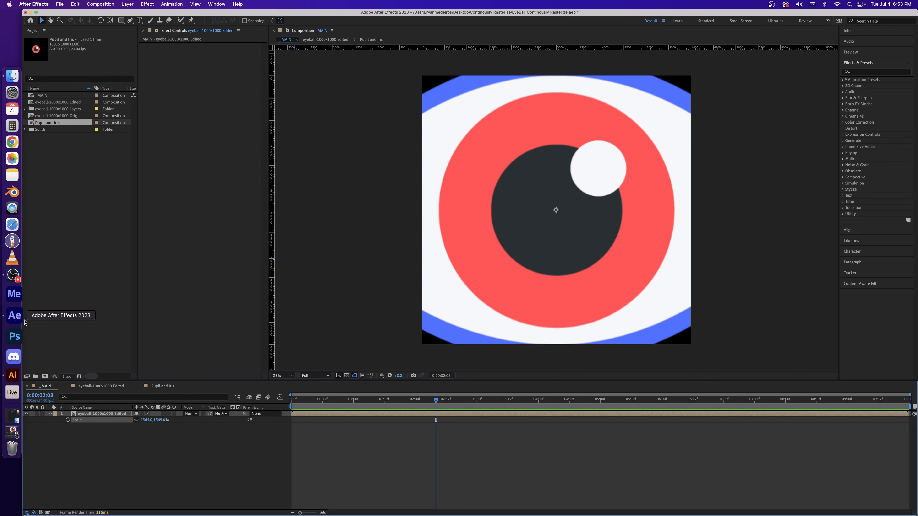
left_click(72, 175)
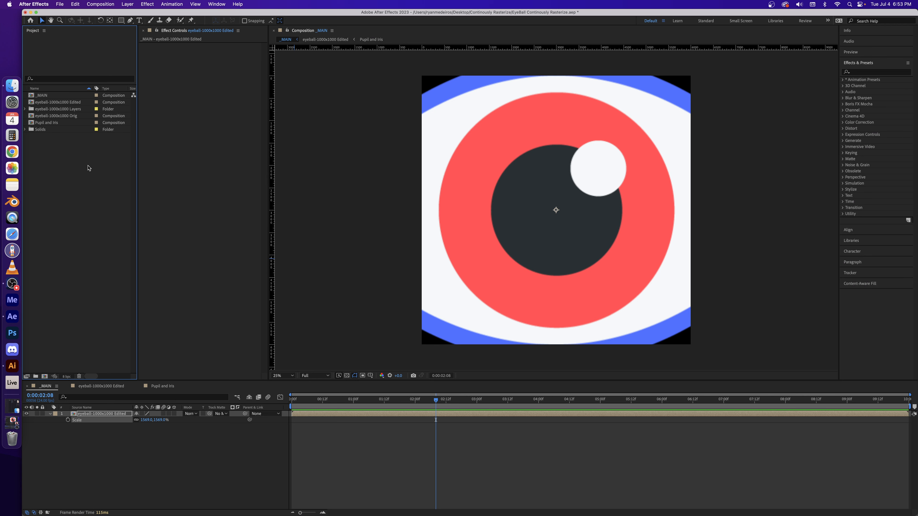
left_click(58, 116)
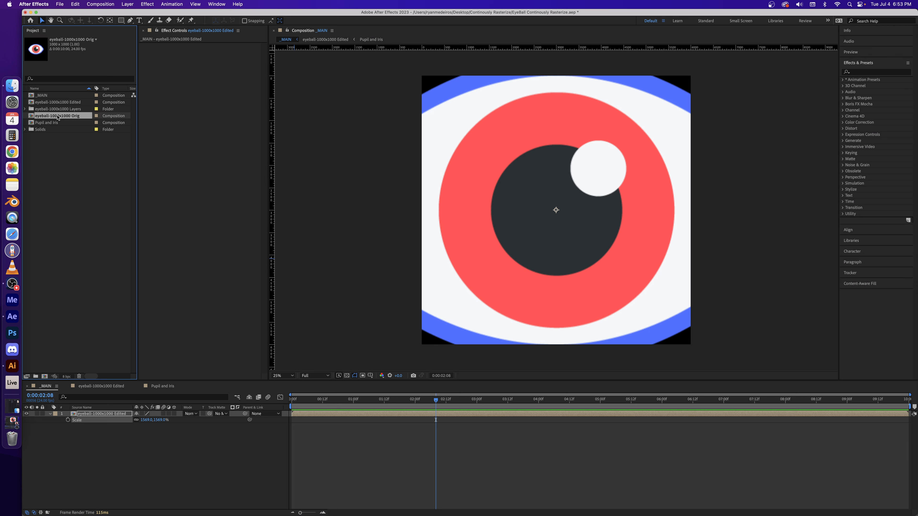
double_click(32, 118)
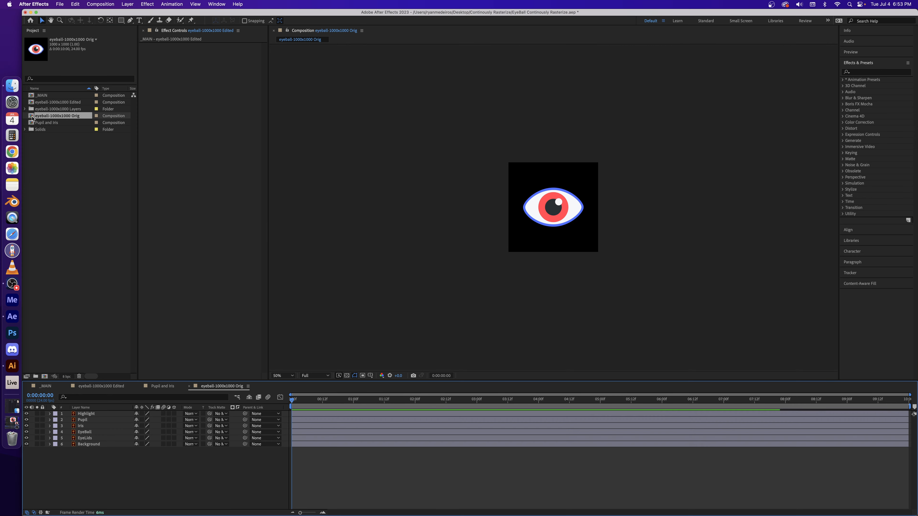
Show the rulers in the eyeball-1000x1000 Orig composition and examine the eye artwork at 100% and 200% magnification
key("period")
key("period")
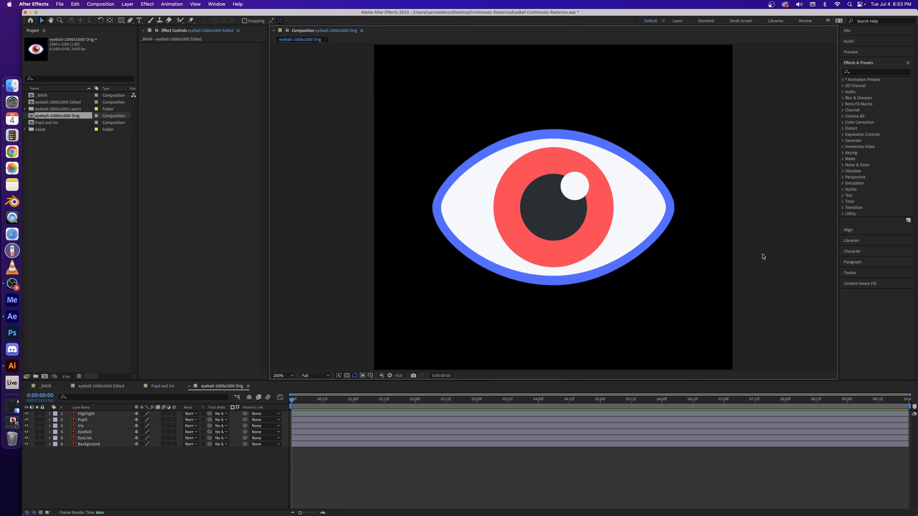
key("comma")
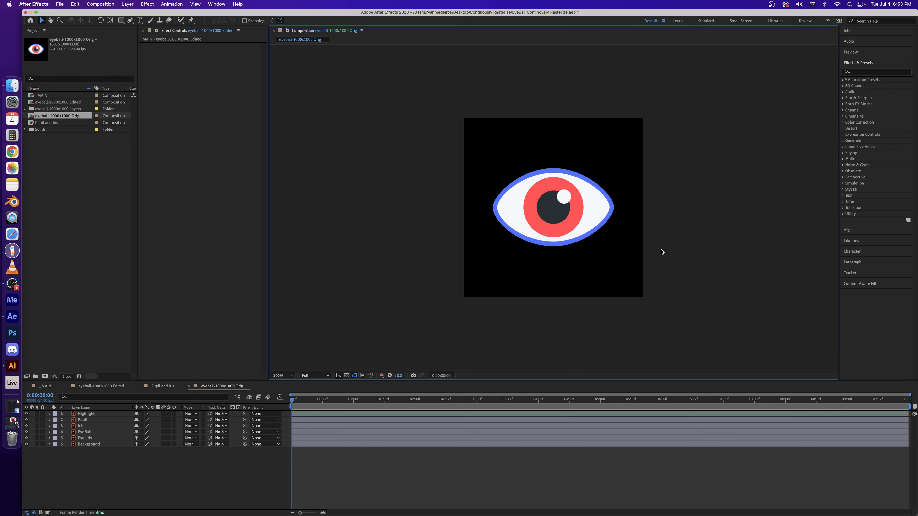
key("super+r")
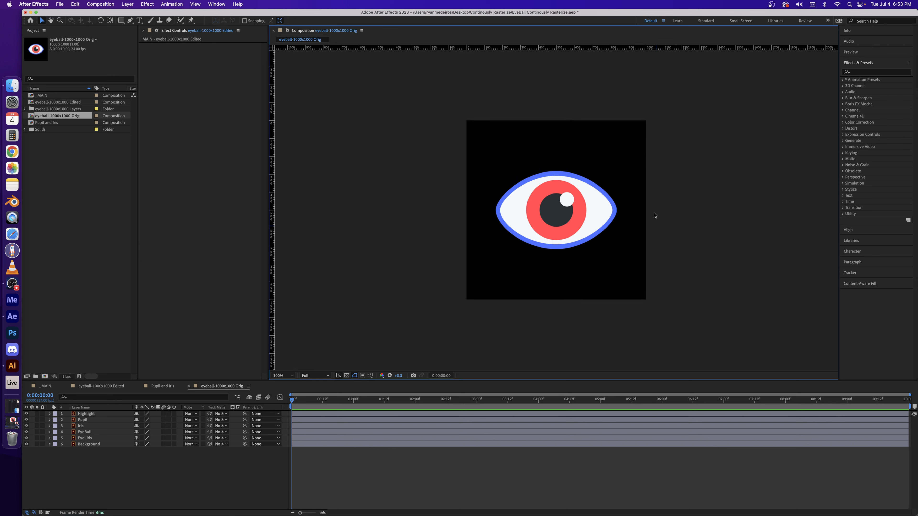
key("period")
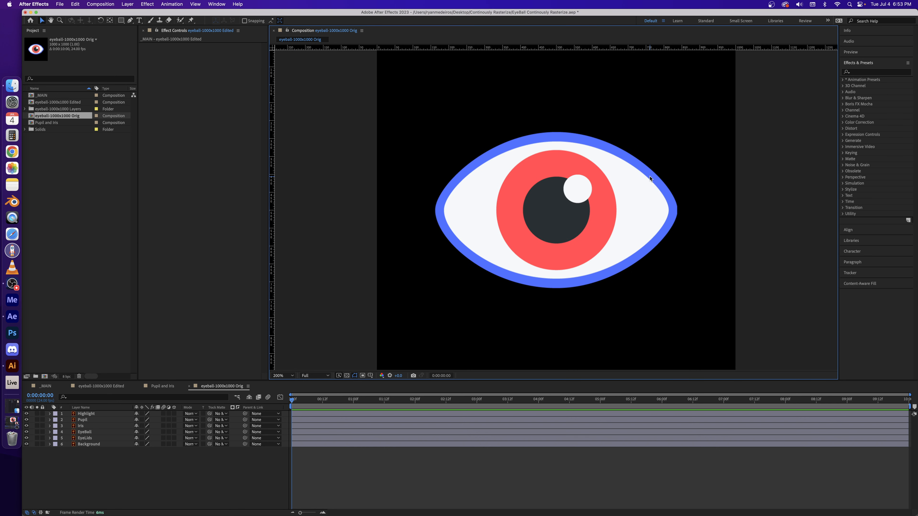
key("comma")
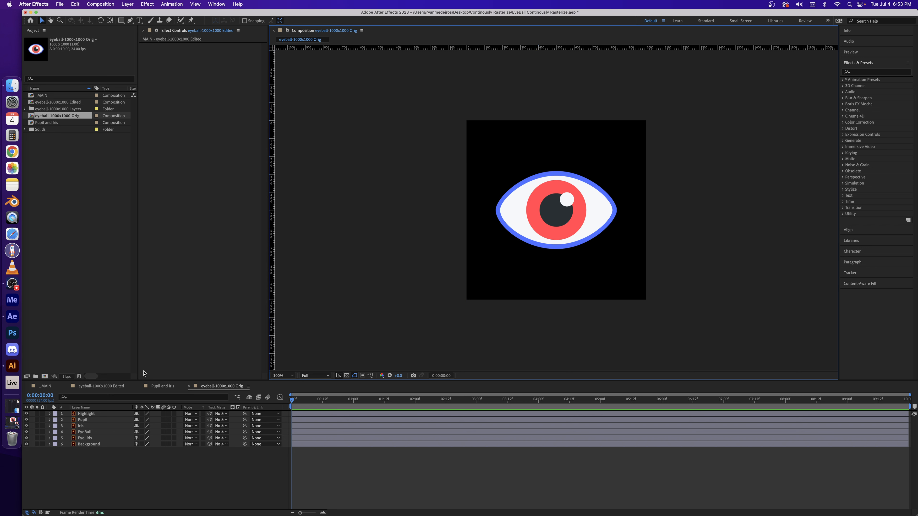
Check the _MAIN composition's dimensions and inspect the layers inside its nested eyeball-1000x1000 Edited composition
left_click(45, 386)
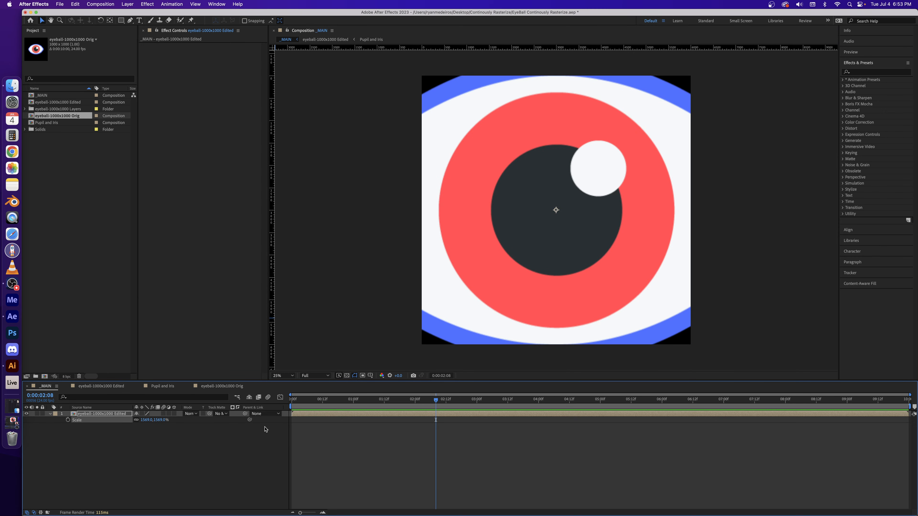
left_click(64, 96)
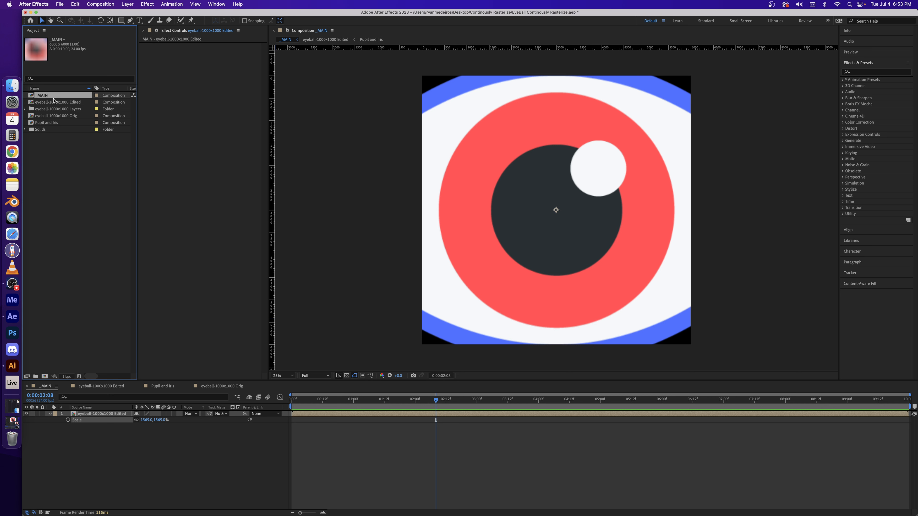
left_click(98, 414)
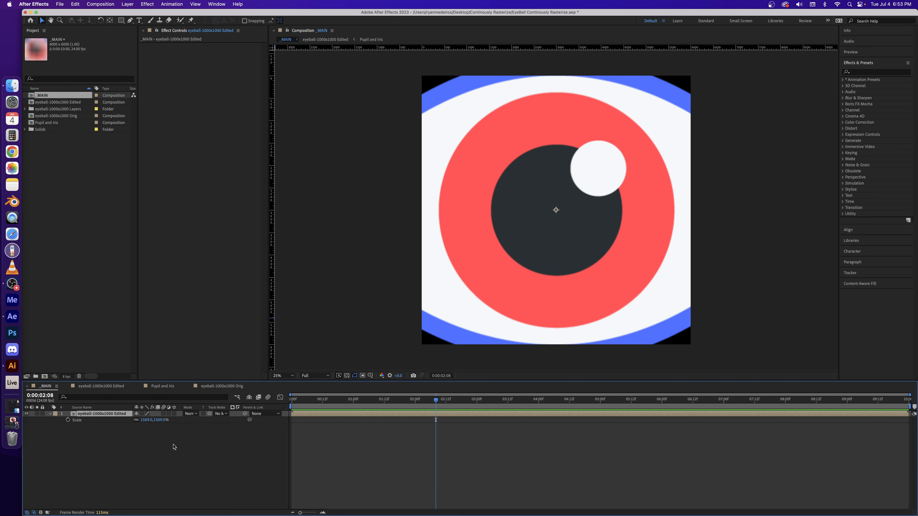
left_click(108, 386)
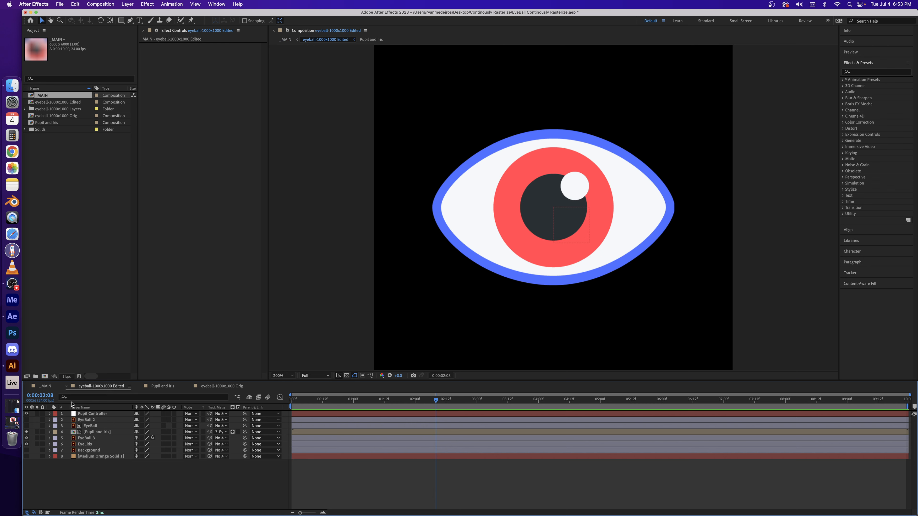
In _MAIN, reset the nested eyeball layer's scale to 100%, then enlarge it to 1419%
left_click(51, 386)
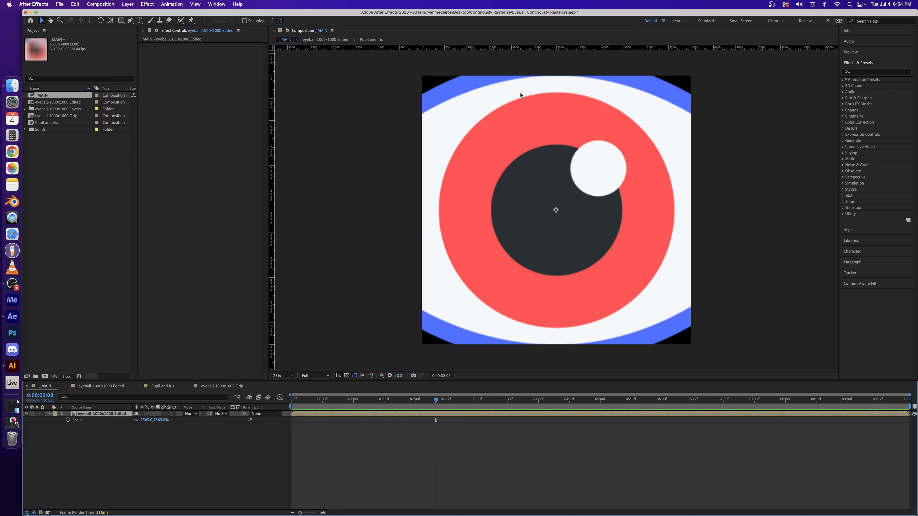
left_click(149, 422)
key("Return")
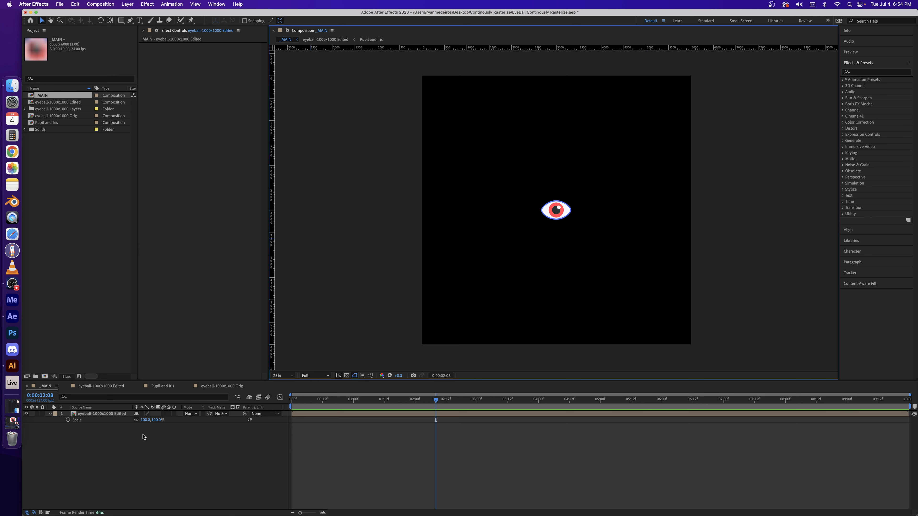
left_click(146, 421)
left_click_drag(147, 420, 662, 436)
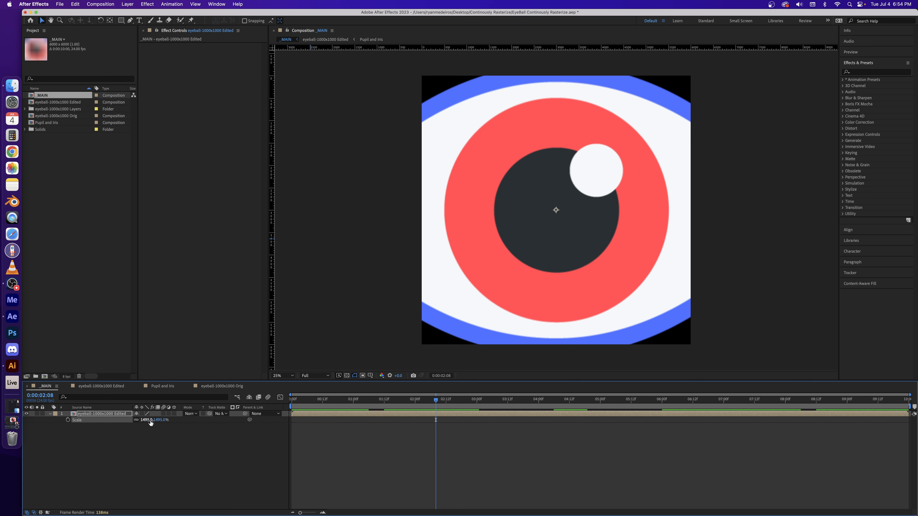
left_click_drag(145, 422, 201, 421)
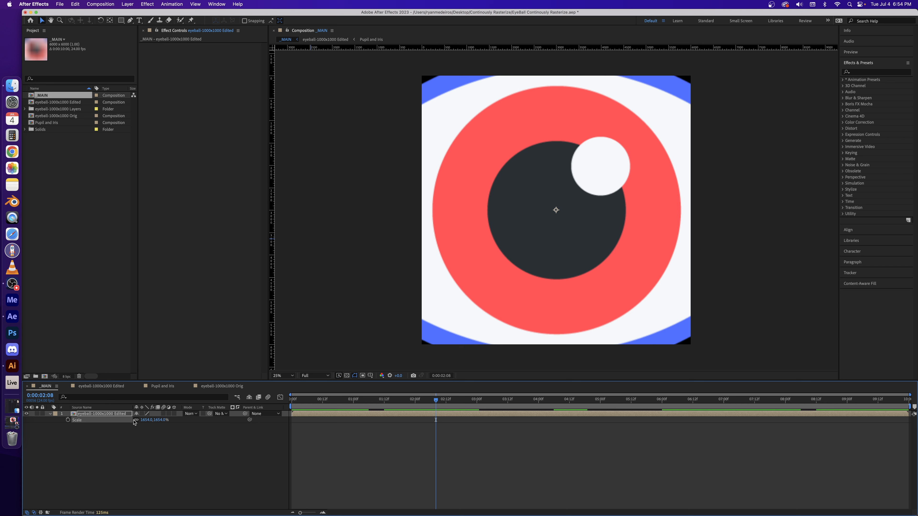
left_click_drag(145, 421, 55, 419)
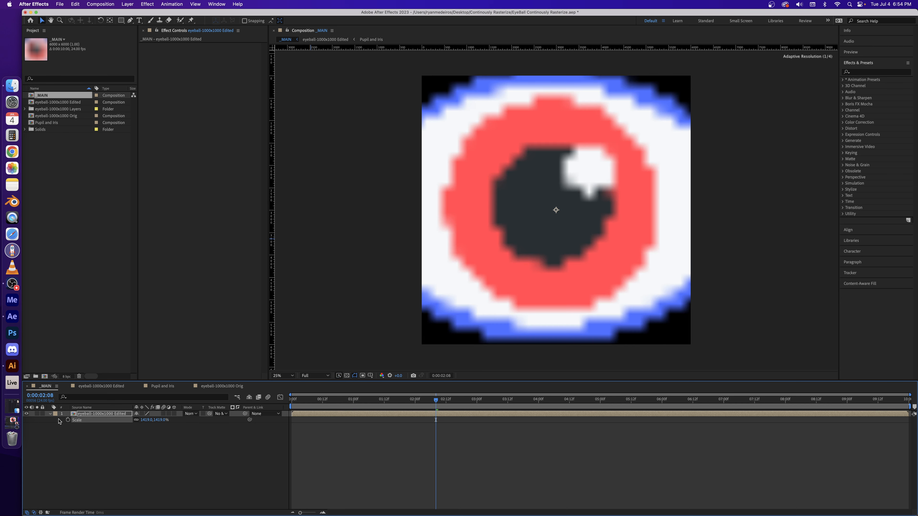
Open the eyeball-1000x1000 Edited composition and preview it from the first frame
left_click(102, 387)
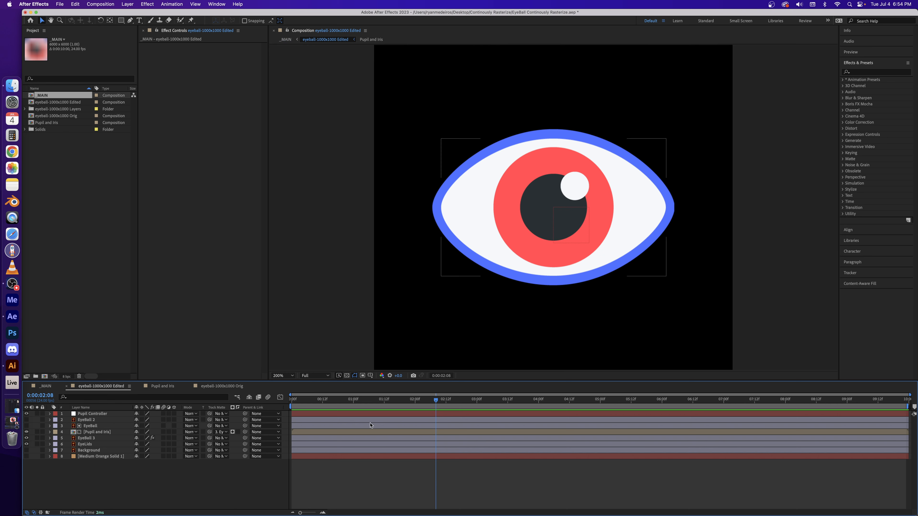
left_click_drag(435, 398, 291, 397)
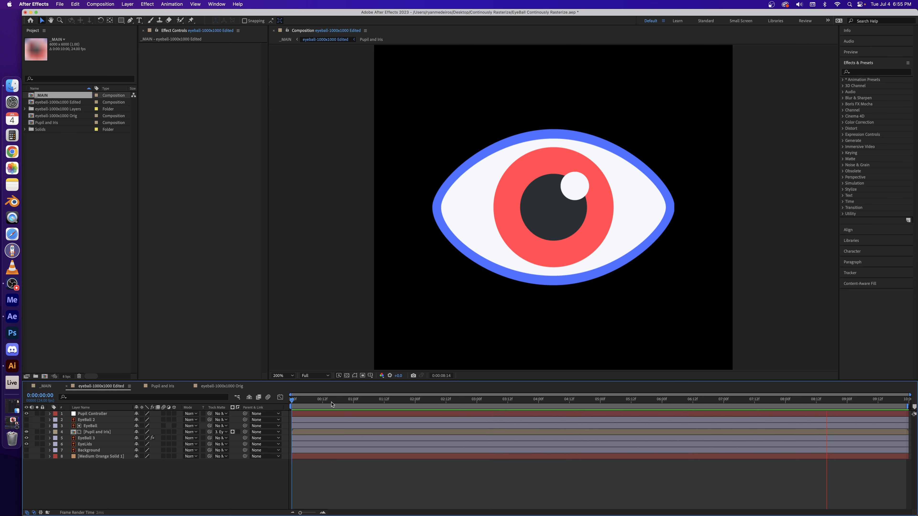
key("space")
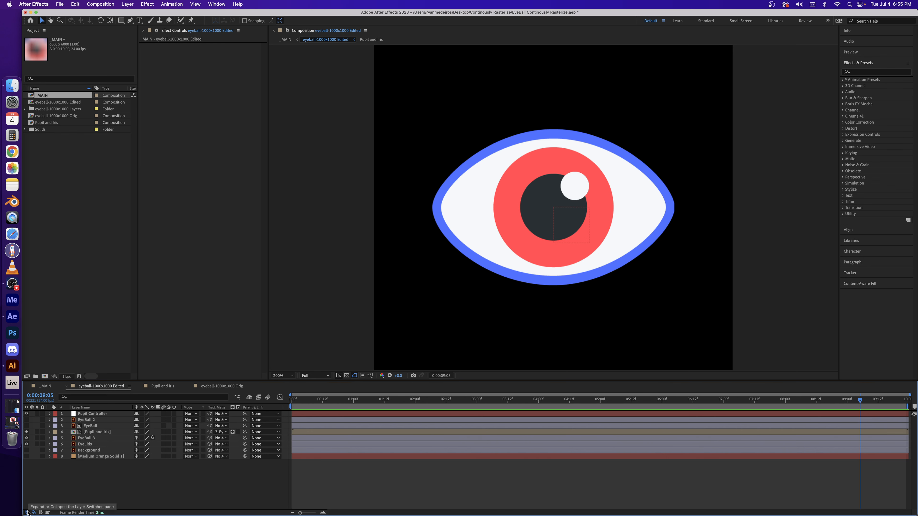
Enable the Continuously Rasterize/Collapse Transformations switch on all eight layers of the eyeball-1000x1000 Edited composition
left_click(34, 512)
left_click(33, 512)
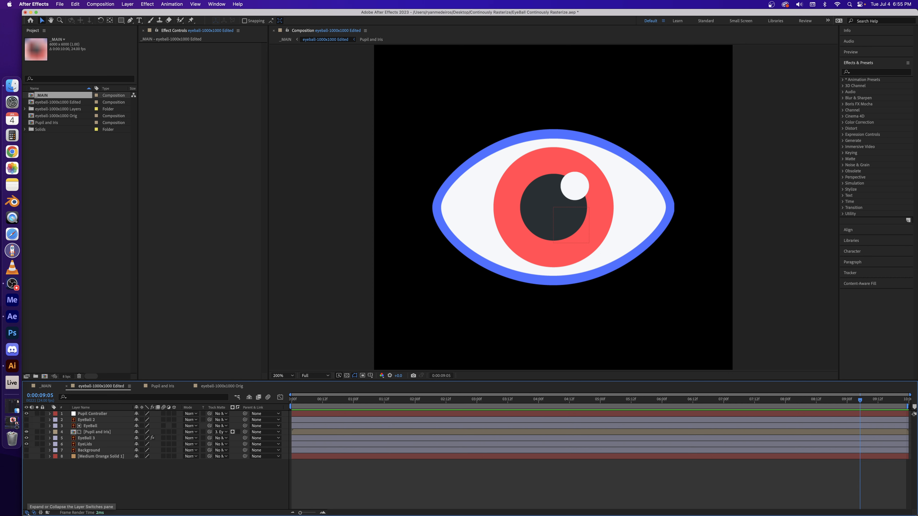
left_click(143, 414)
left_click_drag(143, 415, 144, 459)
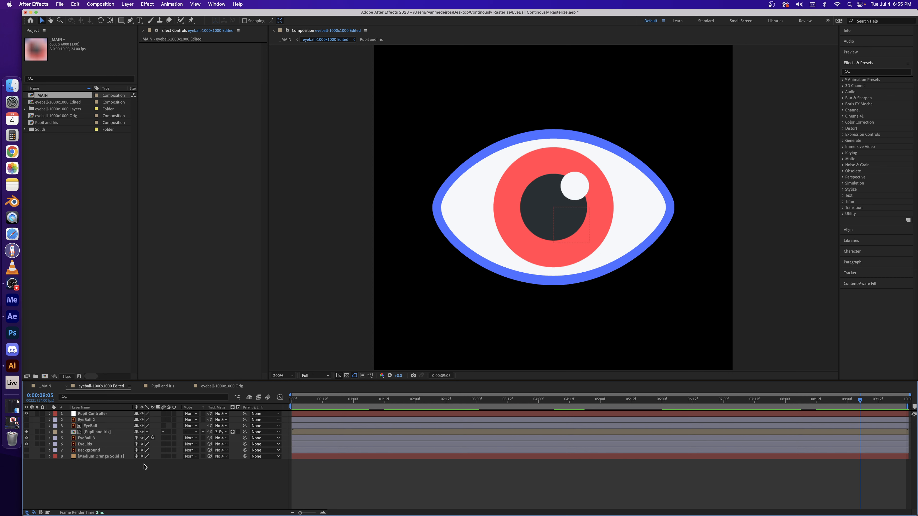
Check the enlarged eye in _MAIN and reopen its nested eyeball-1000x1000 Edited composition
left_click(47, 386)
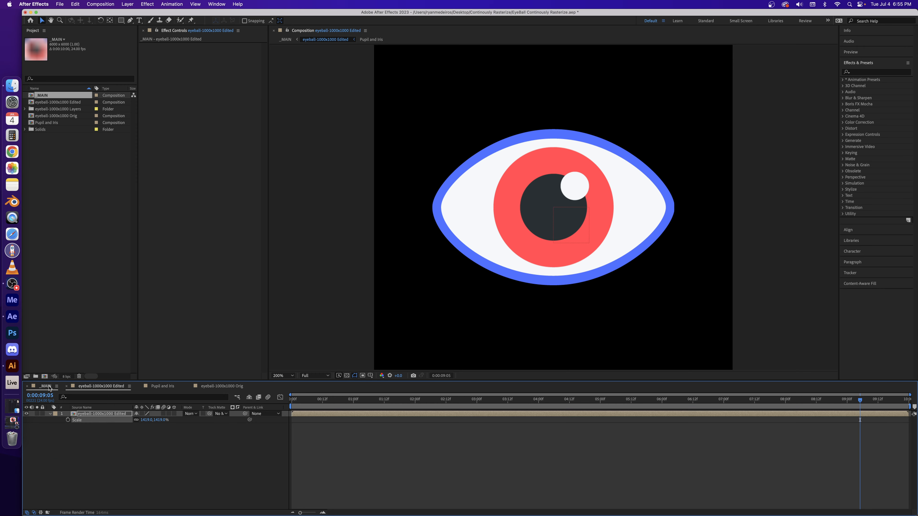
key("s")
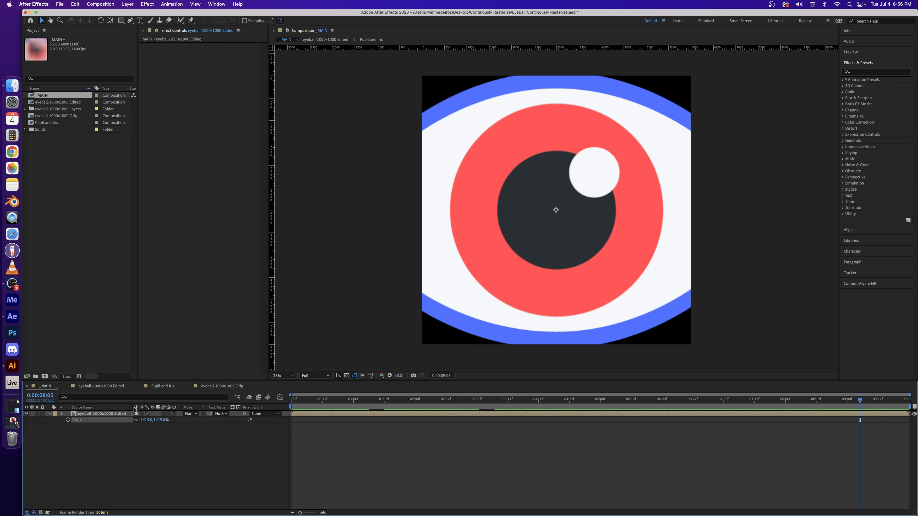
double_click(142, 415)
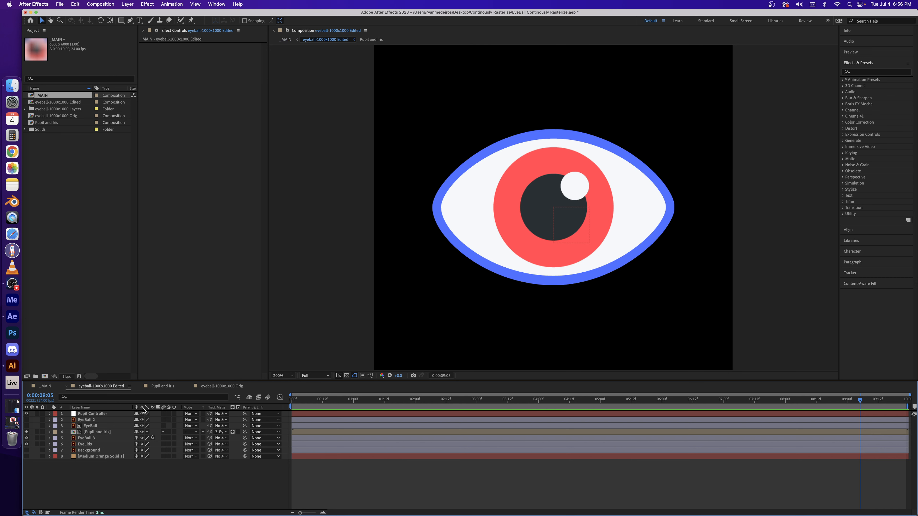
In _MAIN, enable the Continuously Rasterize/Collapse Transformations switch on the nested eyeball-1000x1000 Edited layer
left_click(46, 386)
key("s")
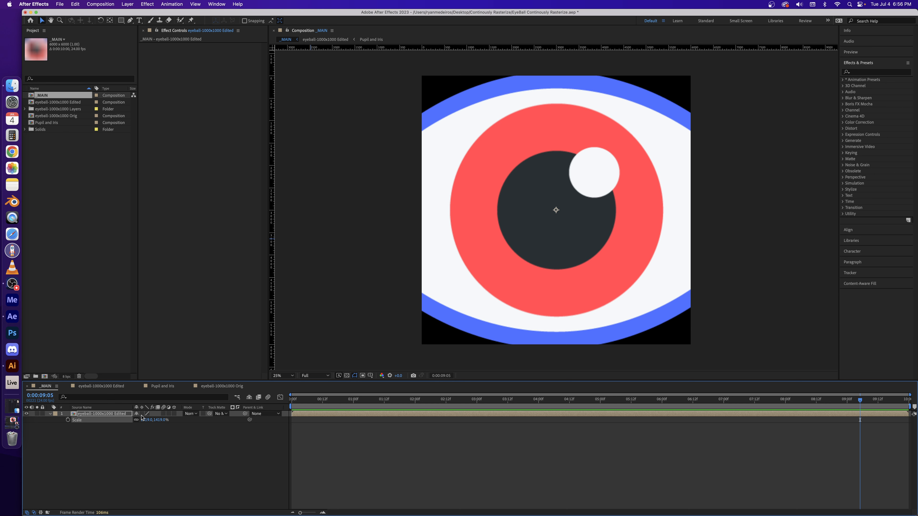
left_click(141, 414)
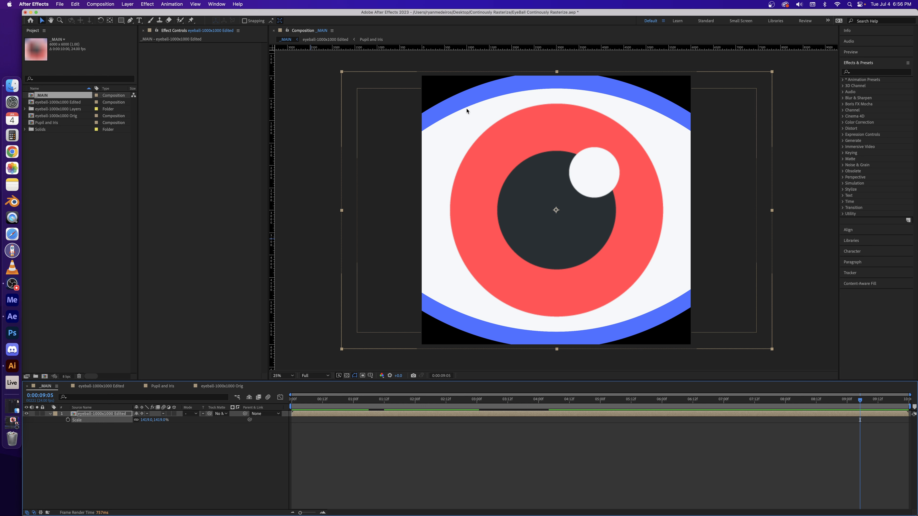
Compare the enlarged eye's edges in _MAIN with the nested layer's Collapse Transformations switch off and on, leaving it on
key("period")
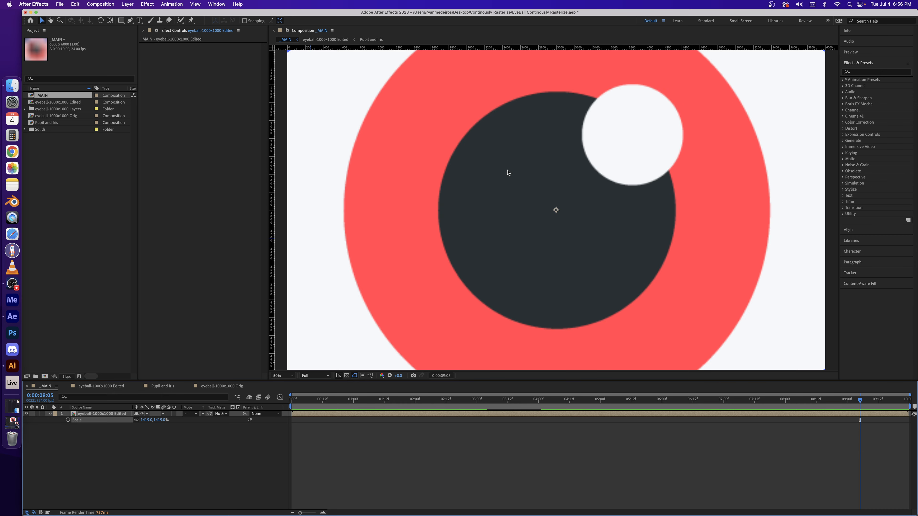
left_click_drag(457, 201, 533, 342)
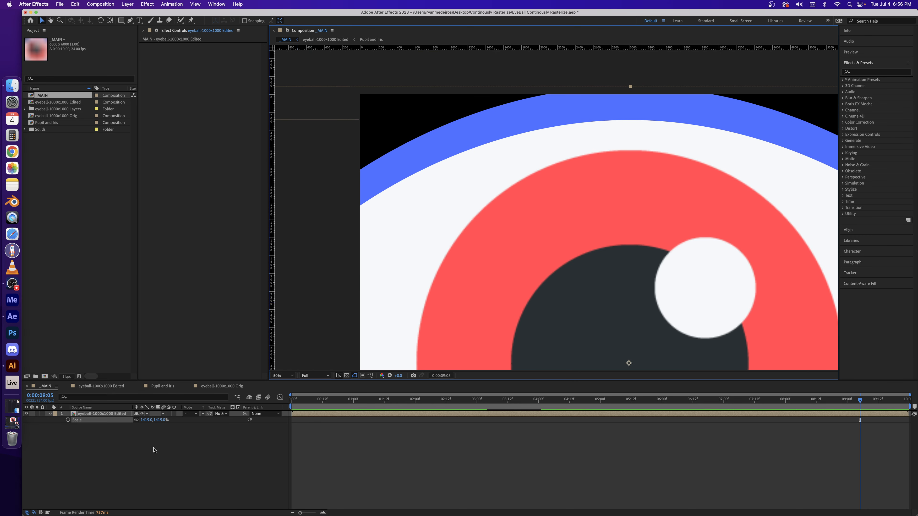
left_click(142, 414)
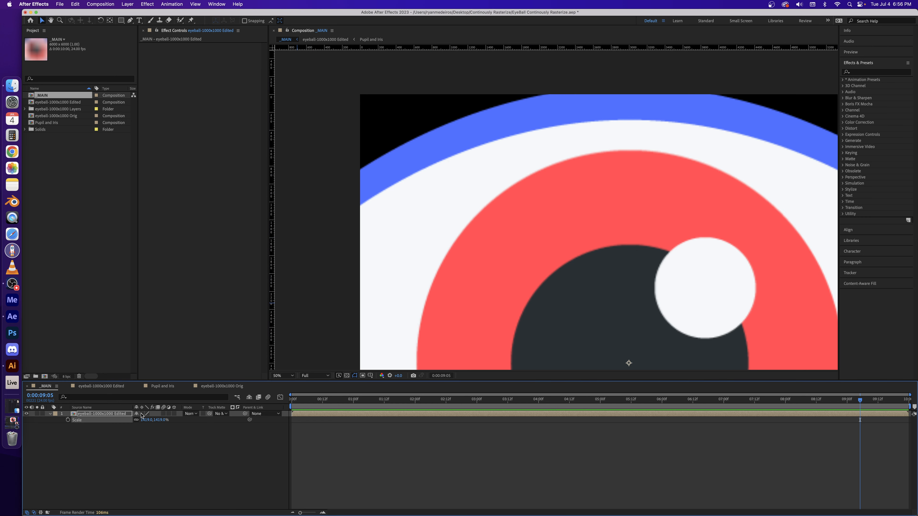
left_click(141, 414)
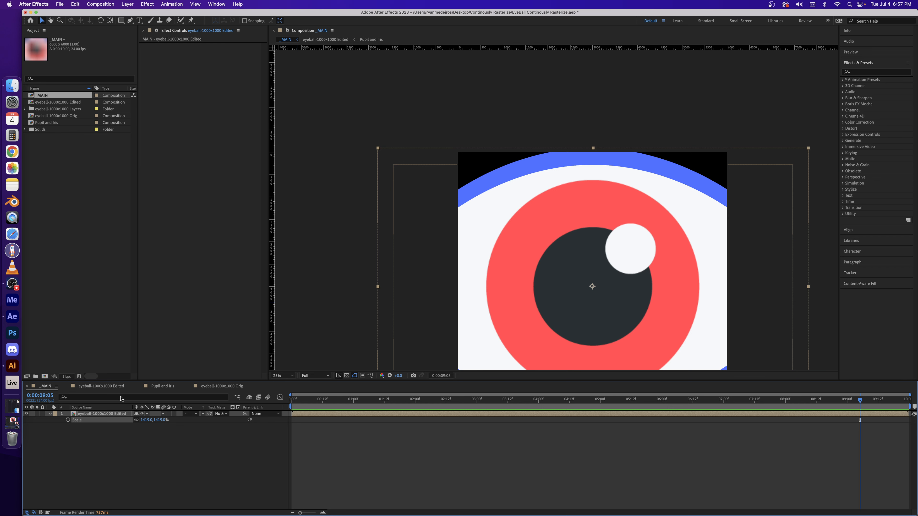
In eyeball-1000x1000 Edited, check the EyeBall 2, EyeBall and Pupil and Iris layers, and open the nested Pupil and Iris composition
left_click(110, 387)
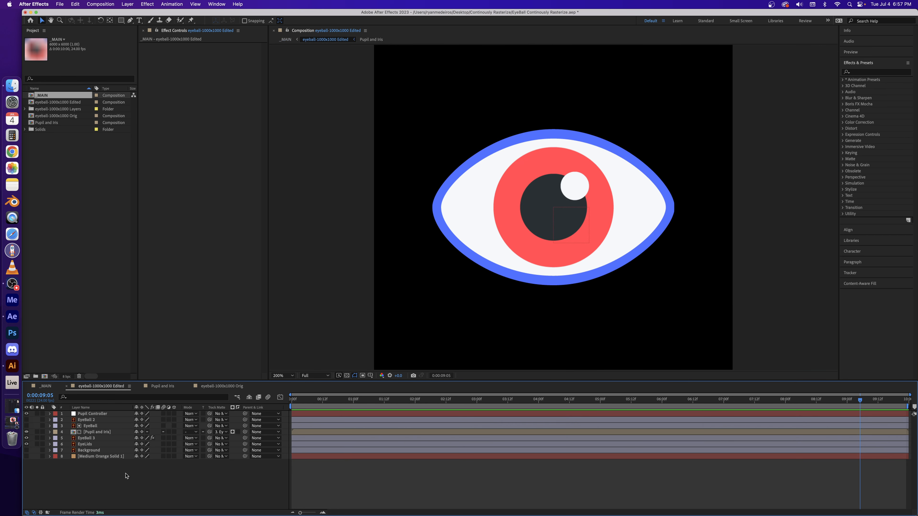
left_click(102, 420)
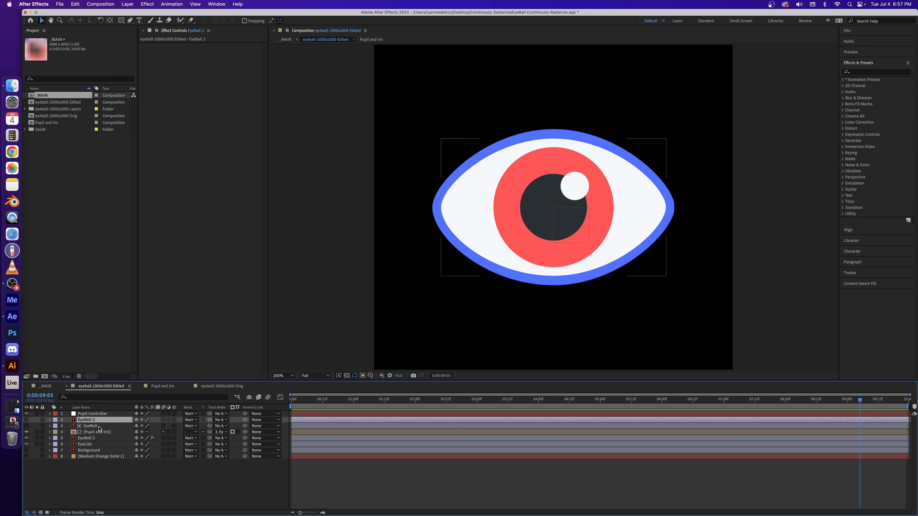
left_click(99, 427)
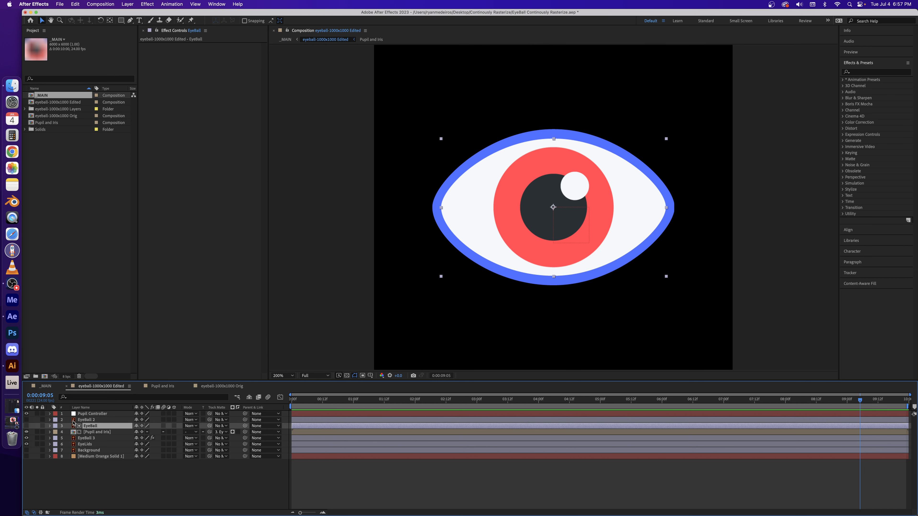
left_click(97, 432)
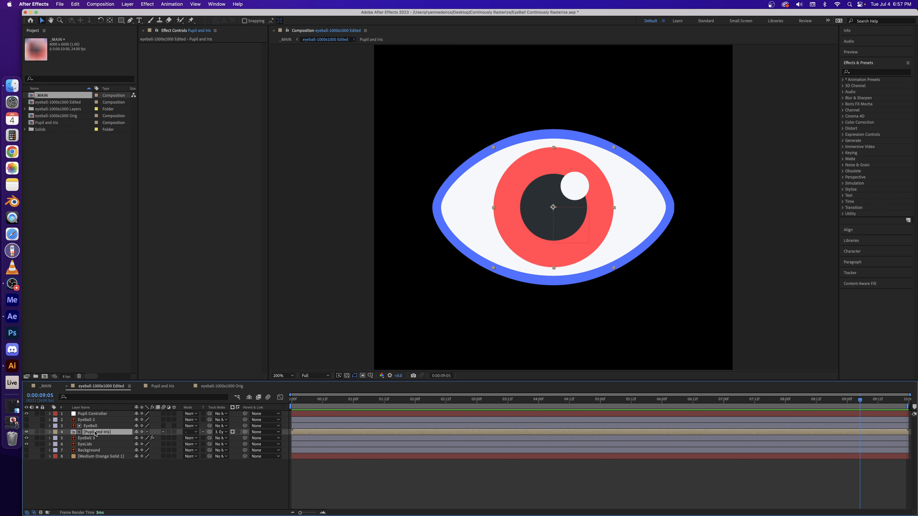
double_click(74, 432)
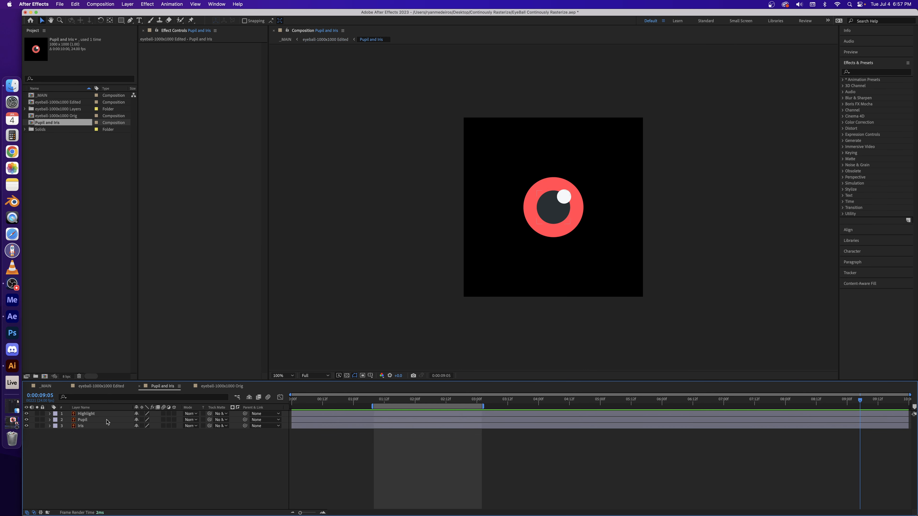
Enable the Continuously Rasterize switch on the Highlight, Pupil and Iris layers of the Pupil and Iris composition
key("period")
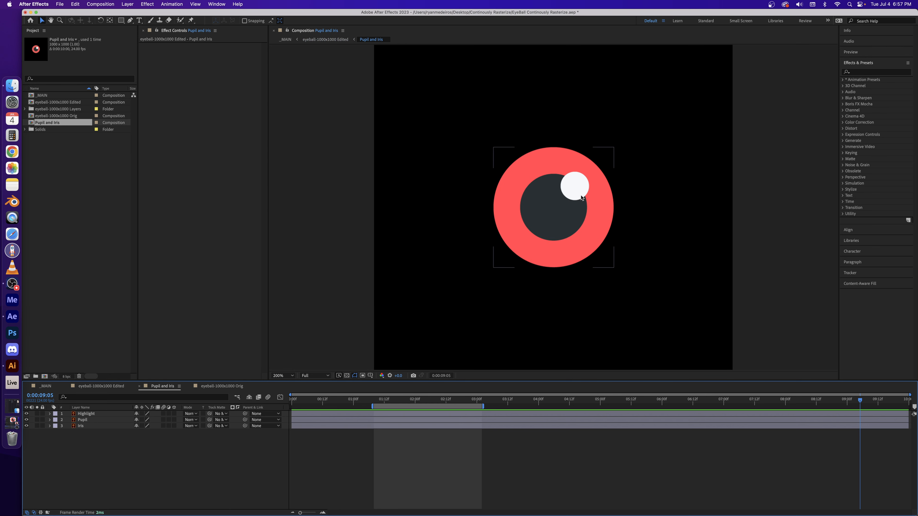
key("period")
key("comma")
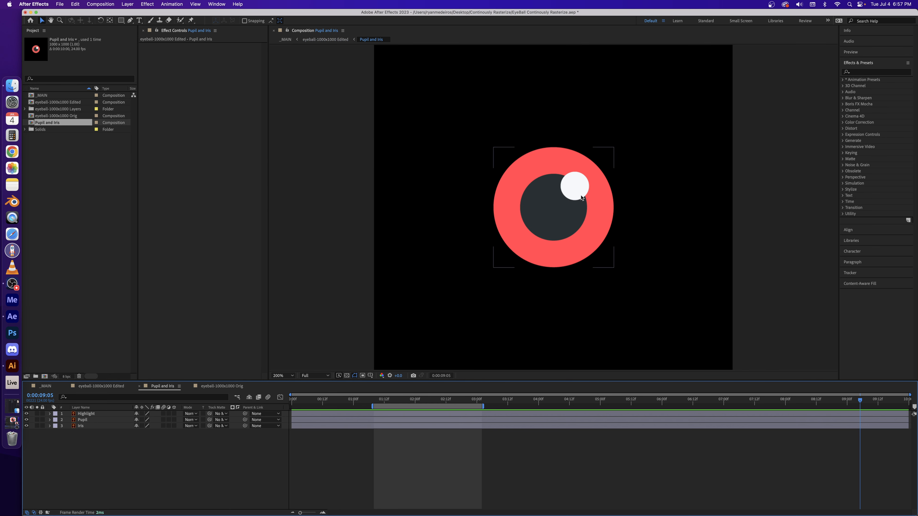
left_click(141, 414)
left_click_drag(142, 420, 143, 426)
Return to _MAIN, examine the enlarged eye's iris, pupil and highlight edges up close, and preview the composition
left_click(112, 389)
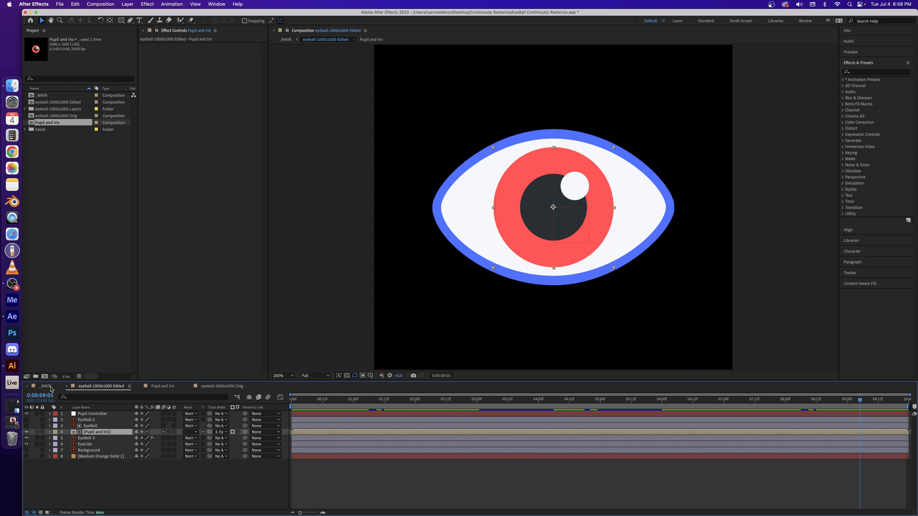
left_click(51, 387)
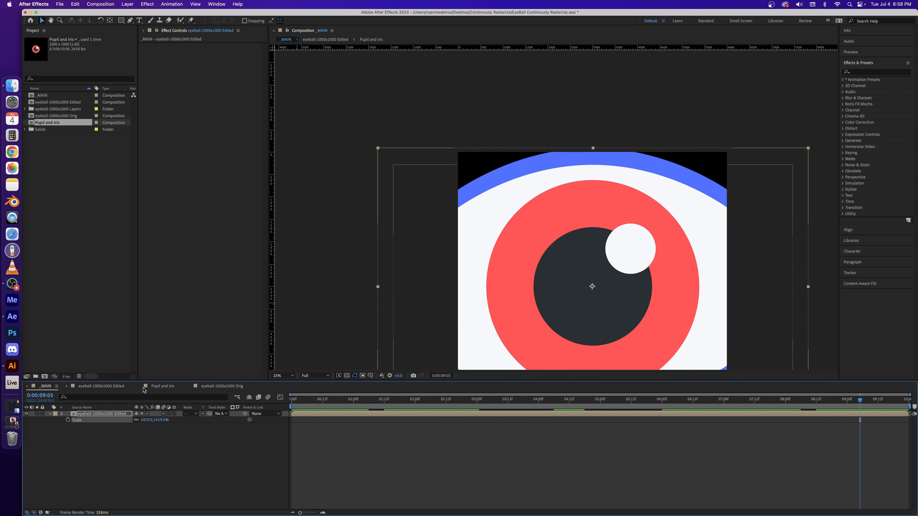
scroll(527, 201, "up", 2)
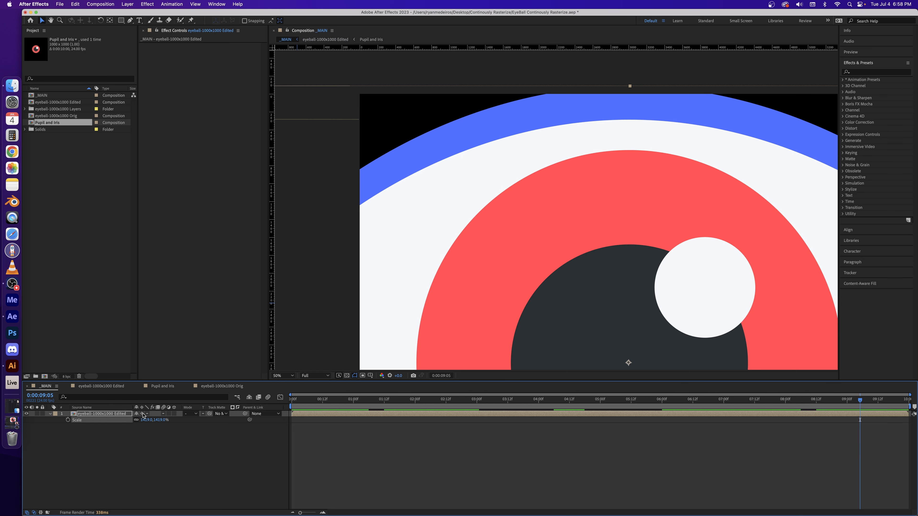
key("comma")
key("comma")
key("comma")
key("comma")
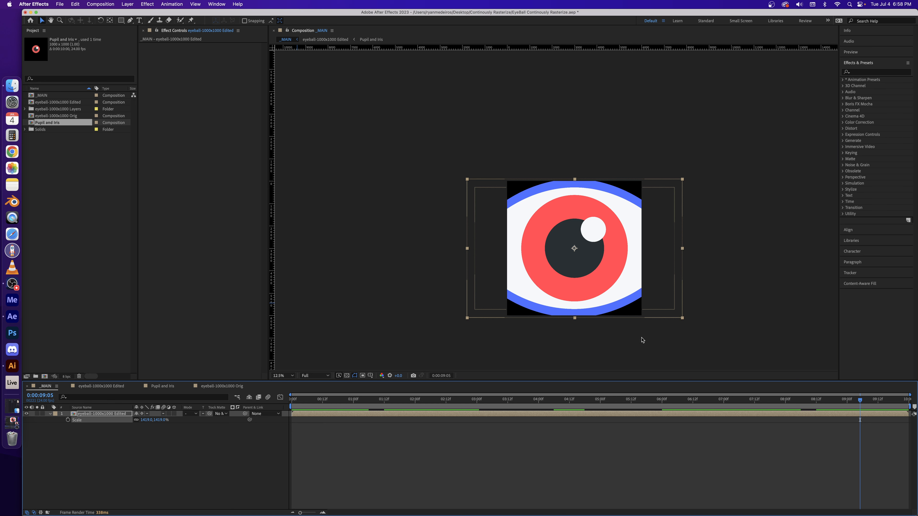
left_click_drag(641, 338, 610, 314)
key("period")
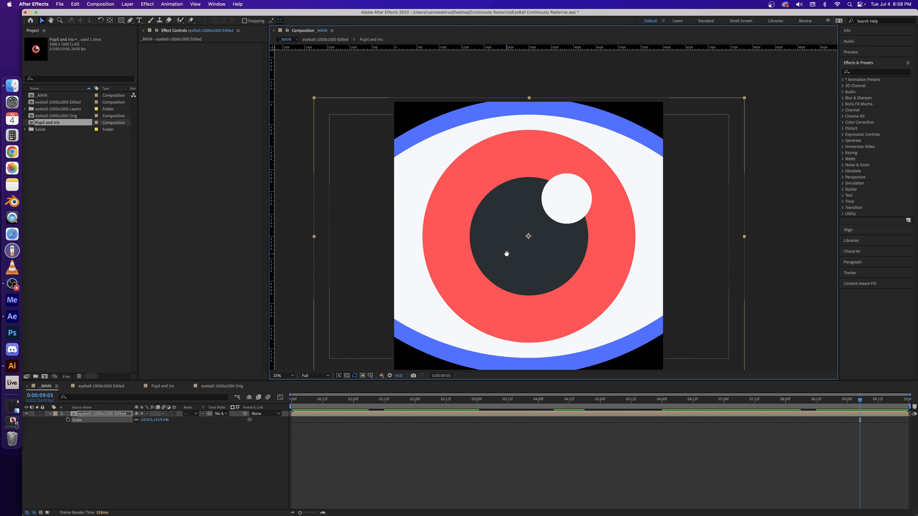
left_click_drag(506, 254, 519, 234)
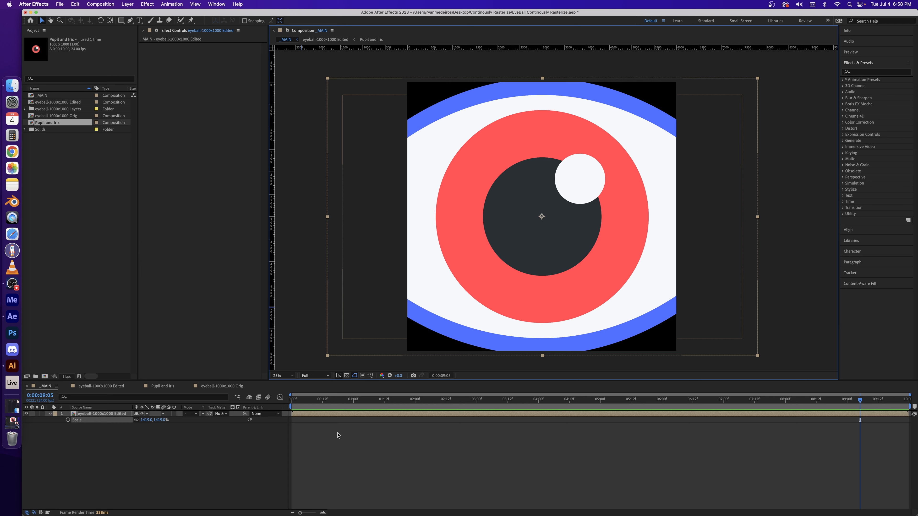
left_click(376, 455)
key("space")
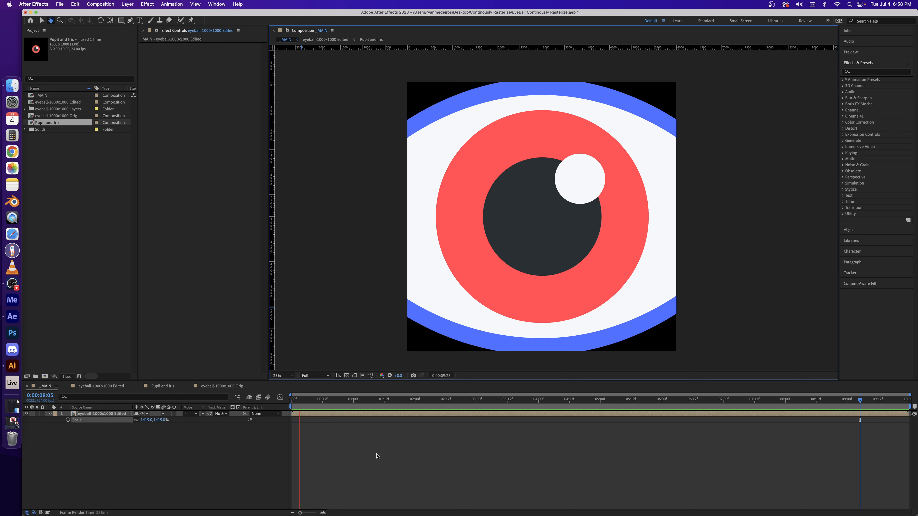
left_click(771, 4)
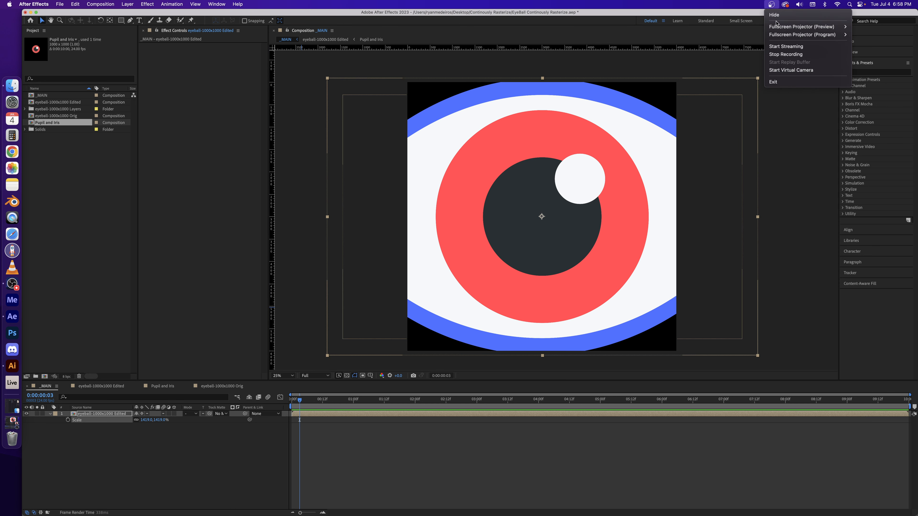